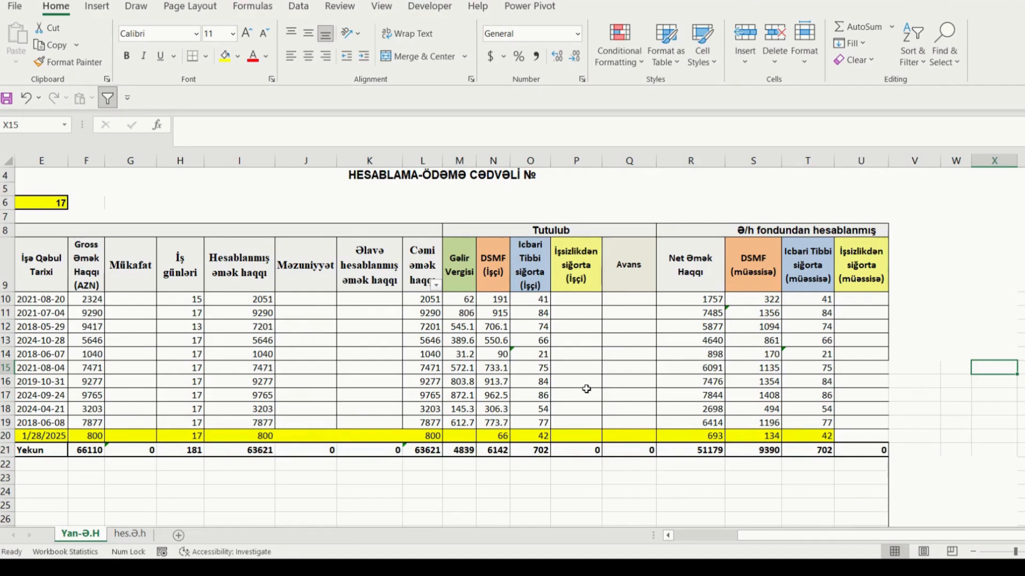
{"action": "left_click", "coordinate": [578, 300]}
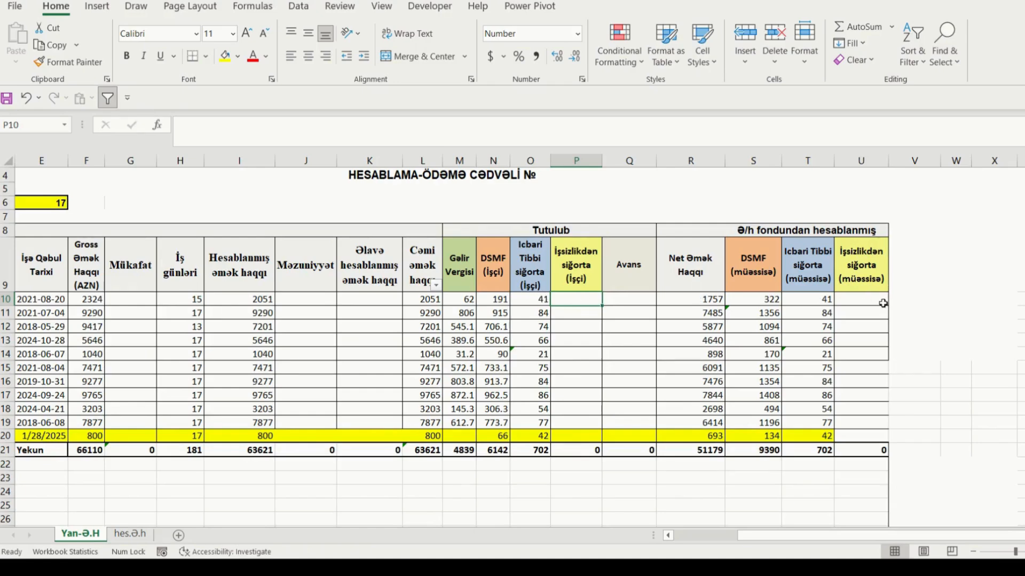
{"action": "left_click", "coordinate": [873, 304]}
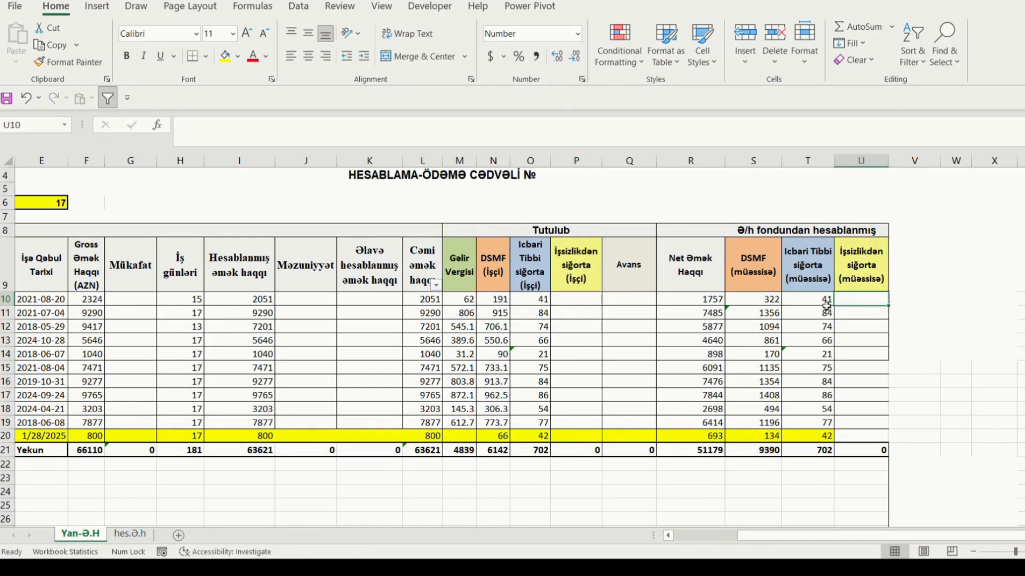
{"action": "left_click", "coordinate": [567, 302]}
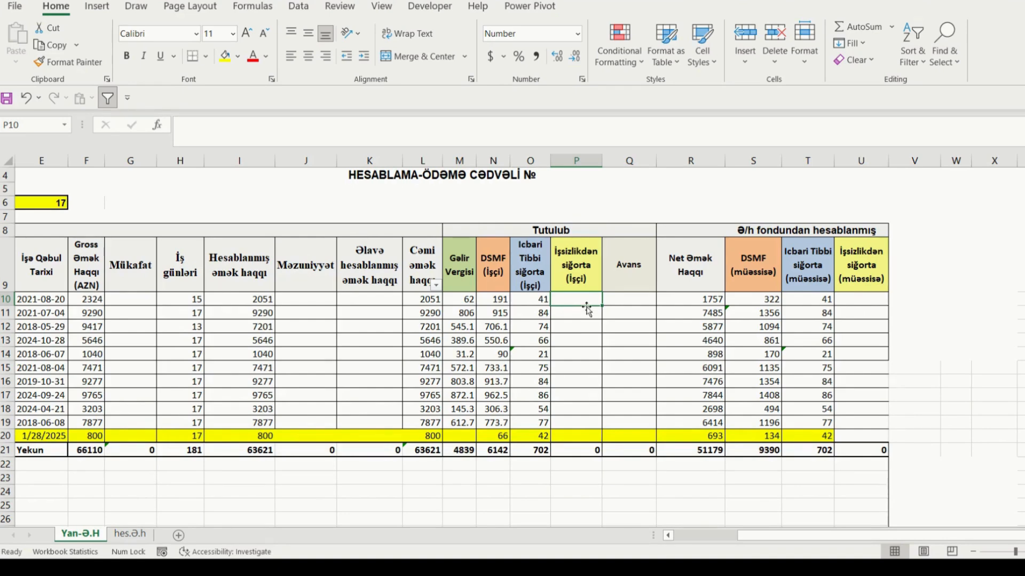
- Enter the formula =P10 in U10 so the employer's unemployment insurance equals the employee's
{"action": "left_click", "coordinate": [862, 301]}
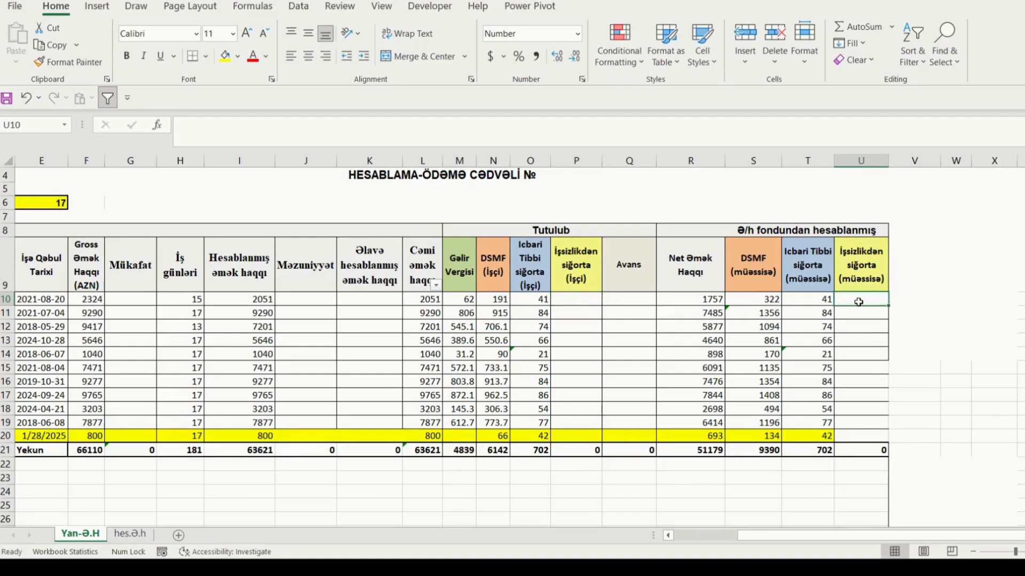
{"action": "double_click", "coordinate": [858, 302]}
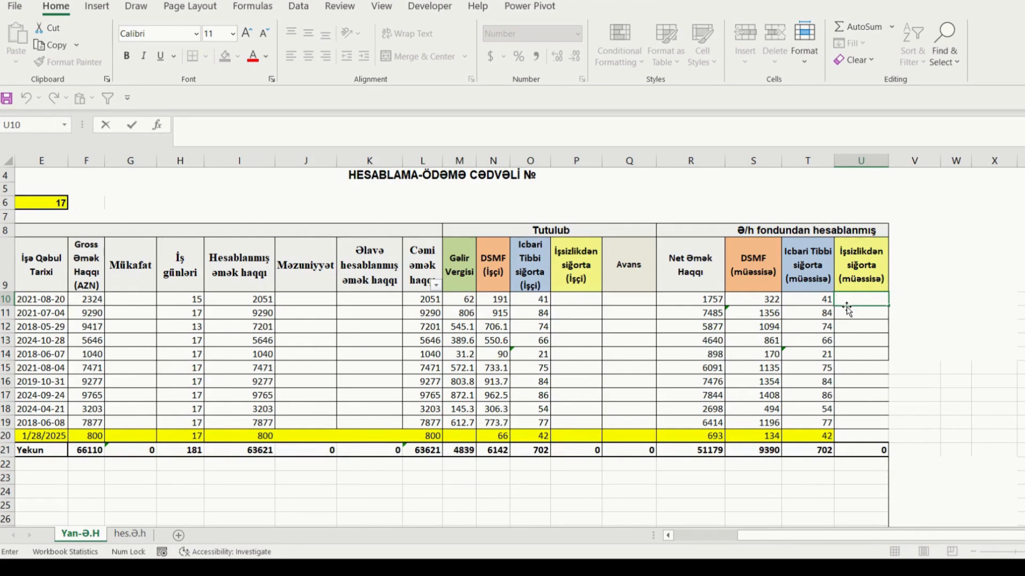
{"action": "type", "text": "="}
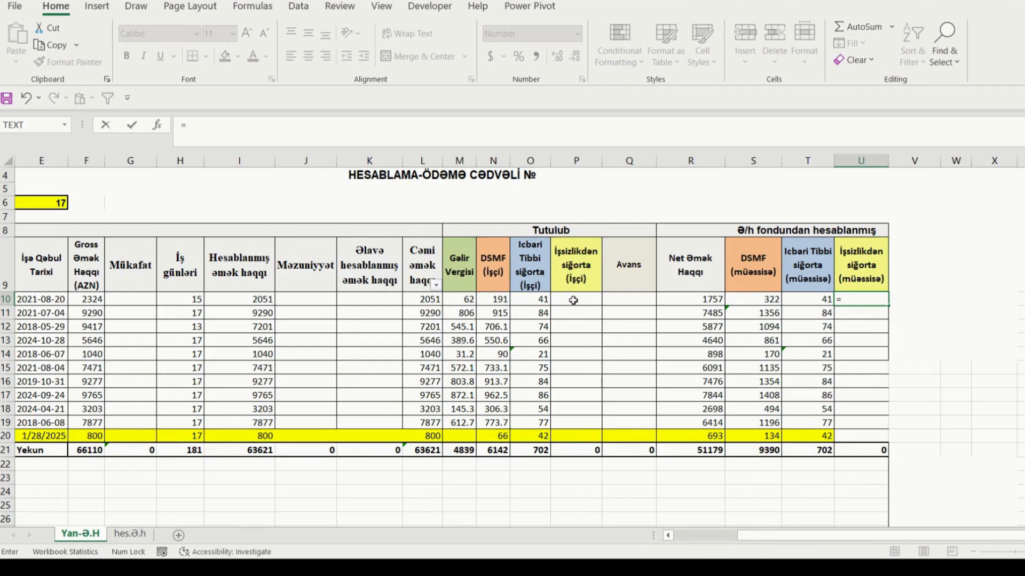
{"action": "left_click", "coordinate": [573, 301]}
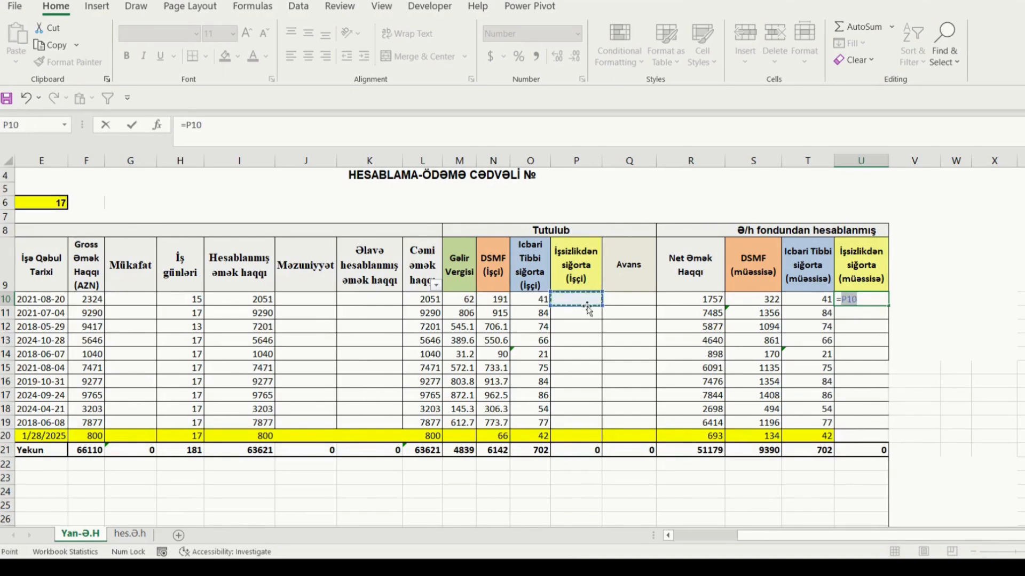
{"action": "key", "text": "Return"}
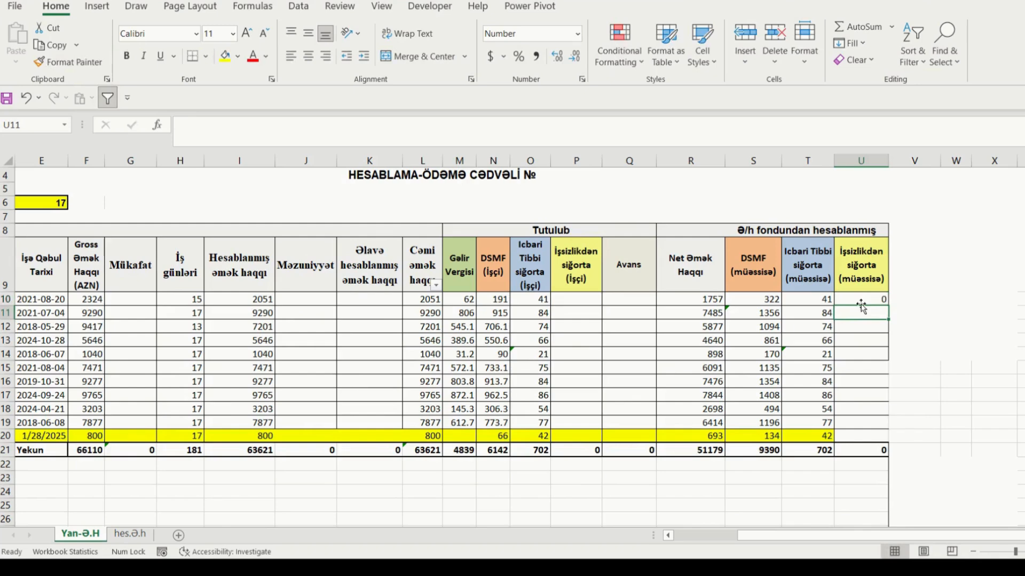
- Fill the employer's unemployment insurance formula from U10 down through U20
{"action": "left_click", "coordinate": [878, 299]}
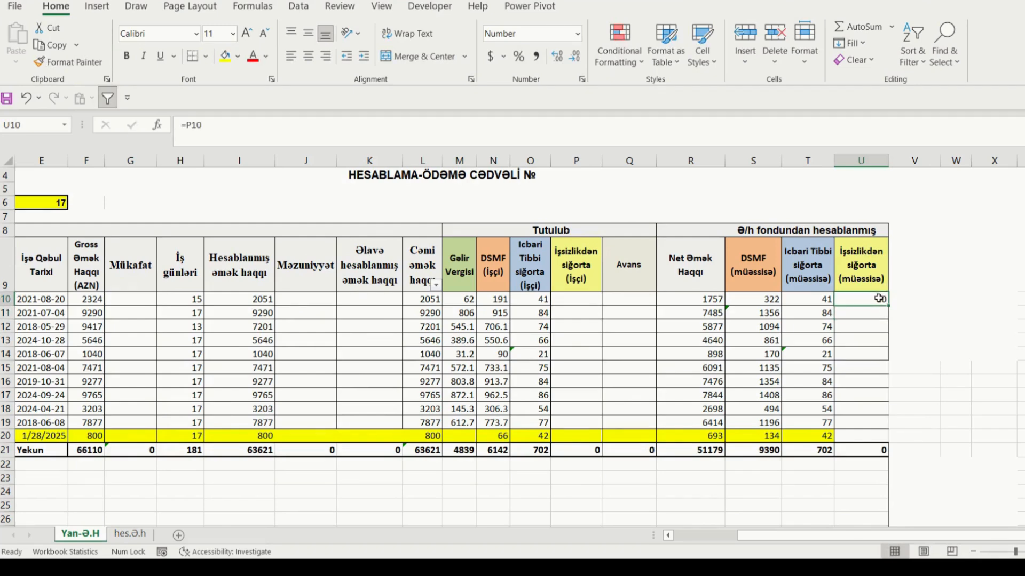
{"action": "left_click", "coordinate": [566, 300]}
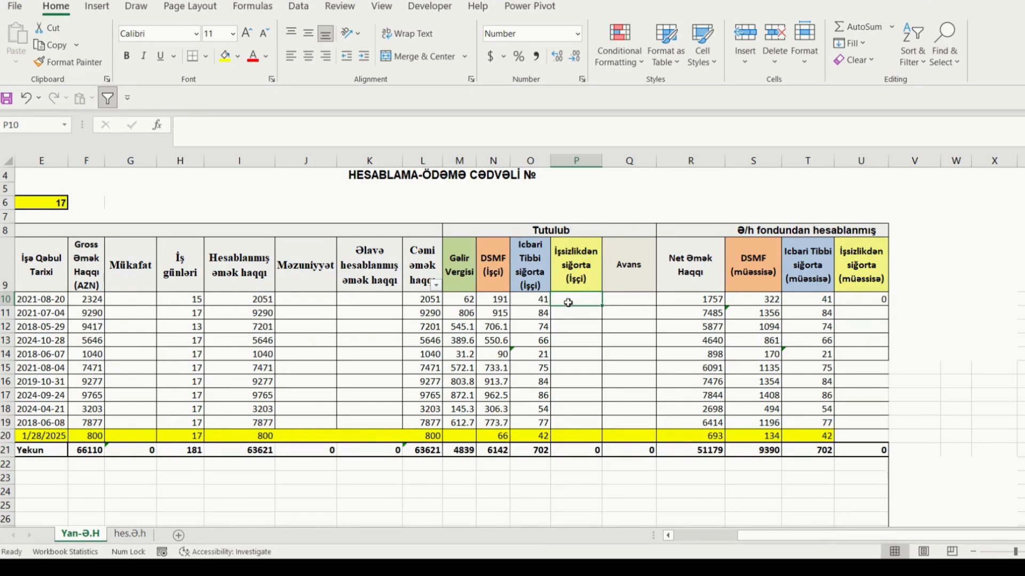
{"action": "left_click", "coordinate": [876, 302]}
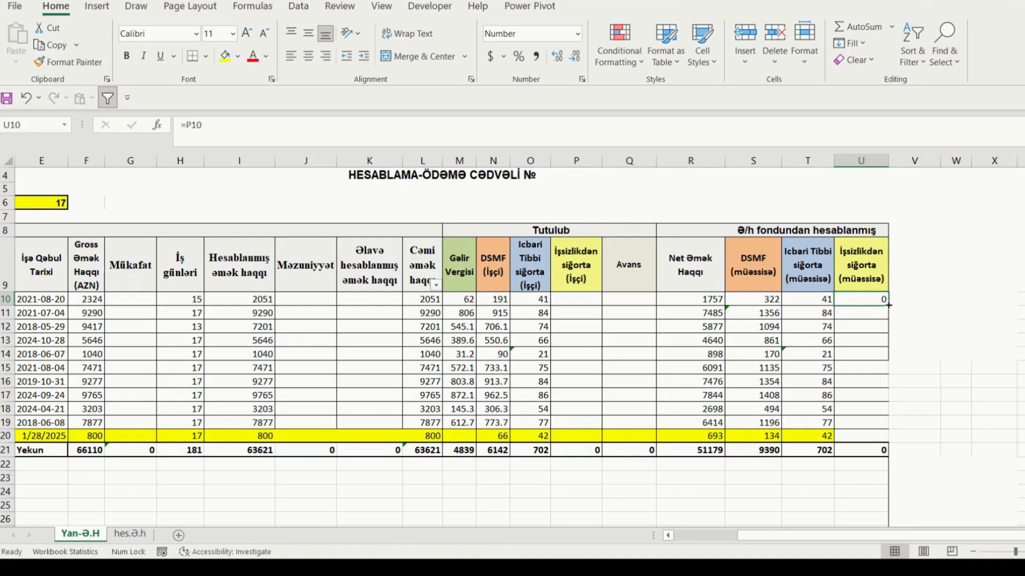
{"action": "left_click_drag", "start_coordinate": [887, 305], "coordinate": [881, 439]}
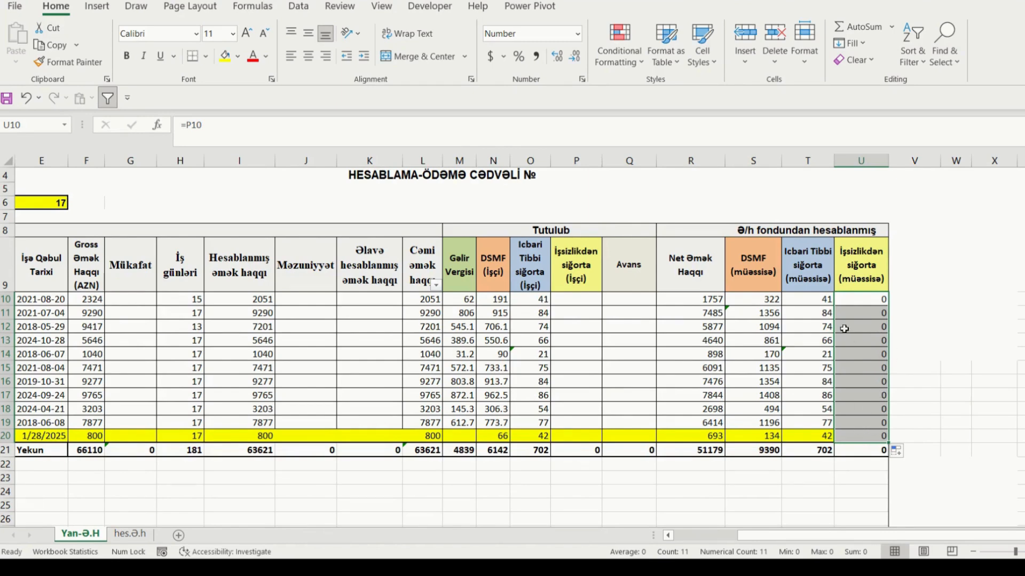
- Calculate the employee's unemployment insurance in P10 with the formula =L10*0.5%
{"action": "left_click", "coordinate": [573, 299]}
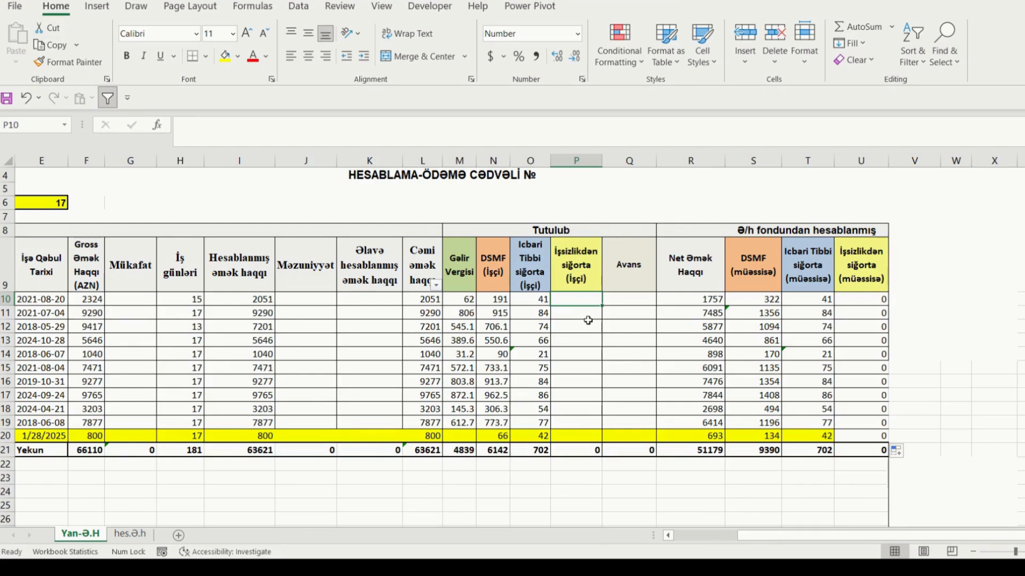
{"action": "double_click", "coordinate": [569, 300]}
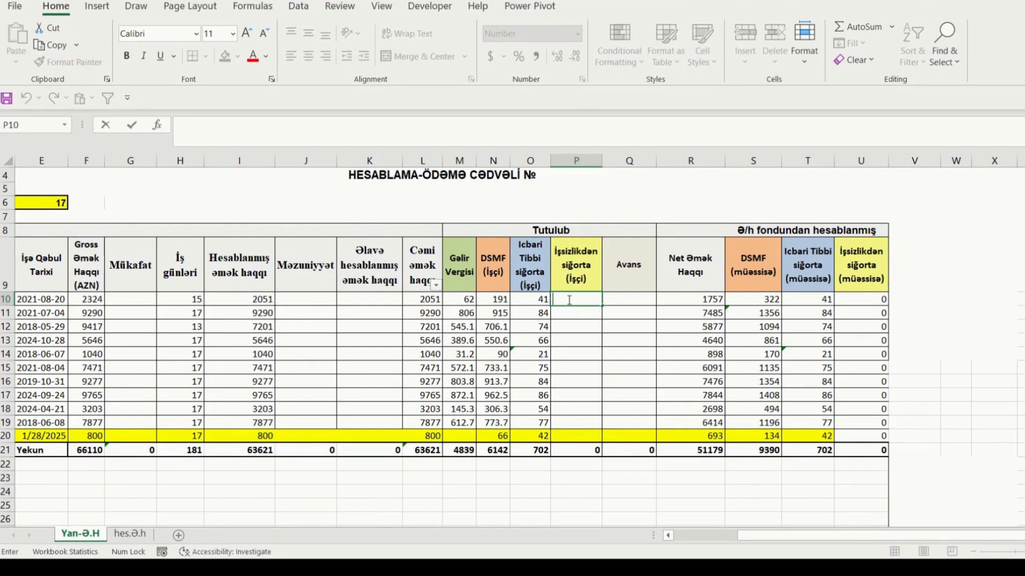
{"action": "type", "text": "="}
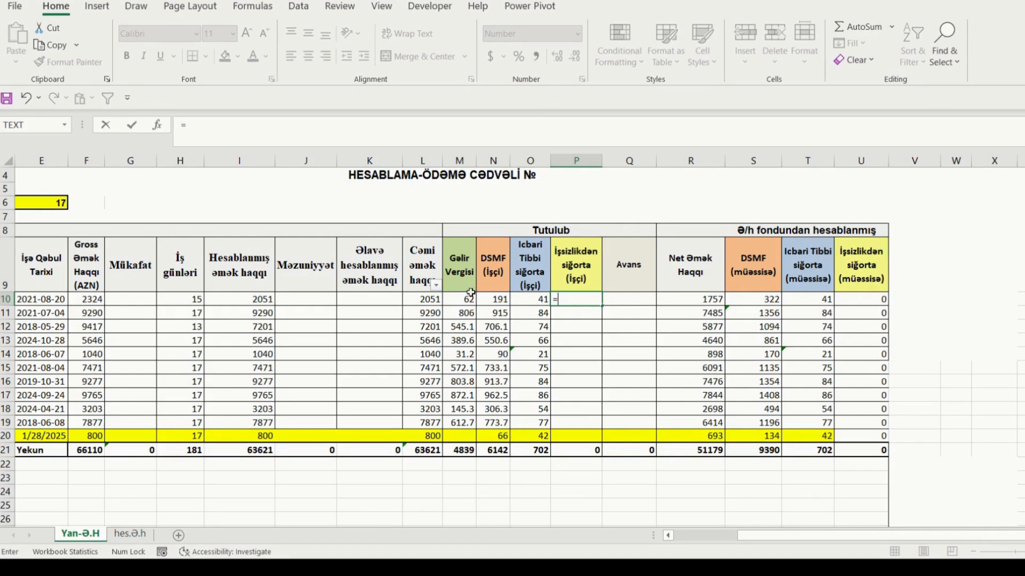
{"action": "left_click", "coordinate": [419, 305]}
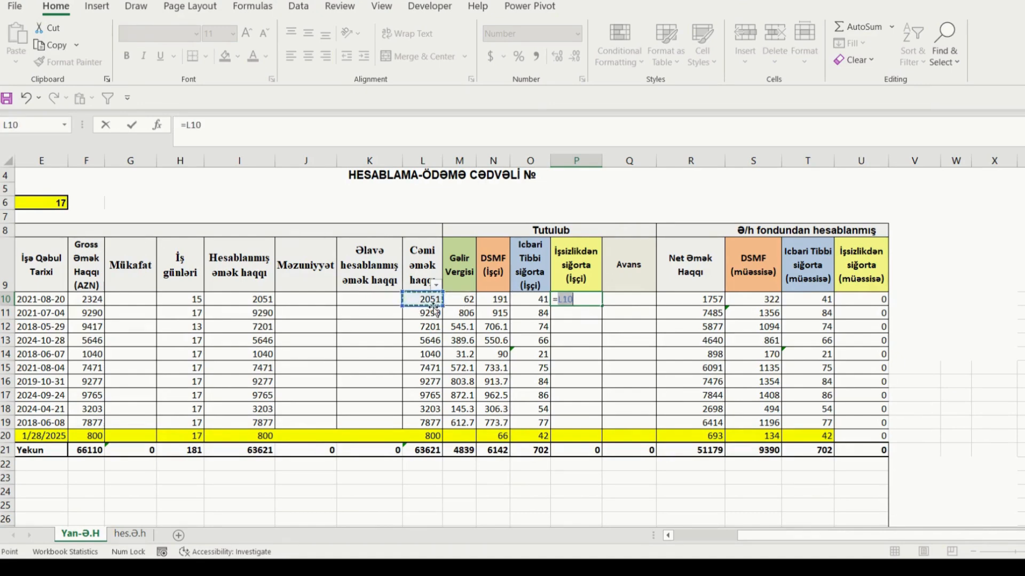
{"action": "type", "text": "*0.5"}
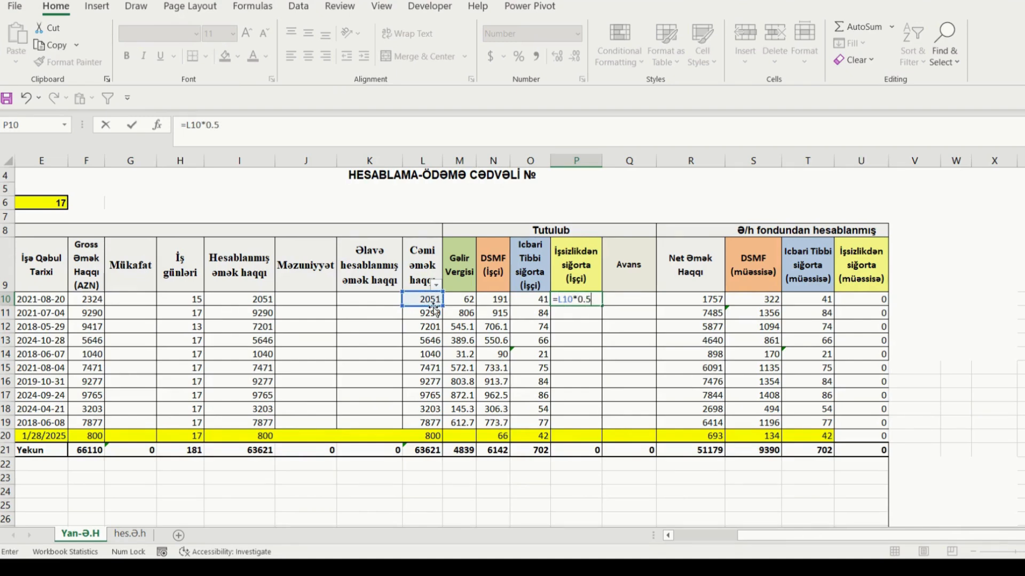
{"action": "type", "text": "%"}
{"action": "key", "text": "Return"}
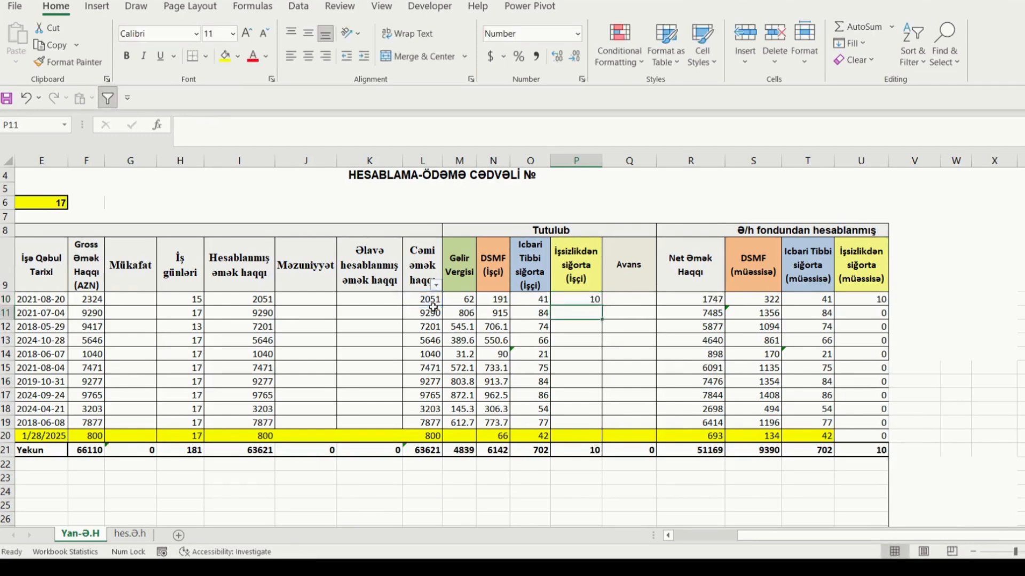
- Fill the employee's unemployment insurance formula from P10 down through P20
{"action": "left_click", "coordinate": [579, 297]}
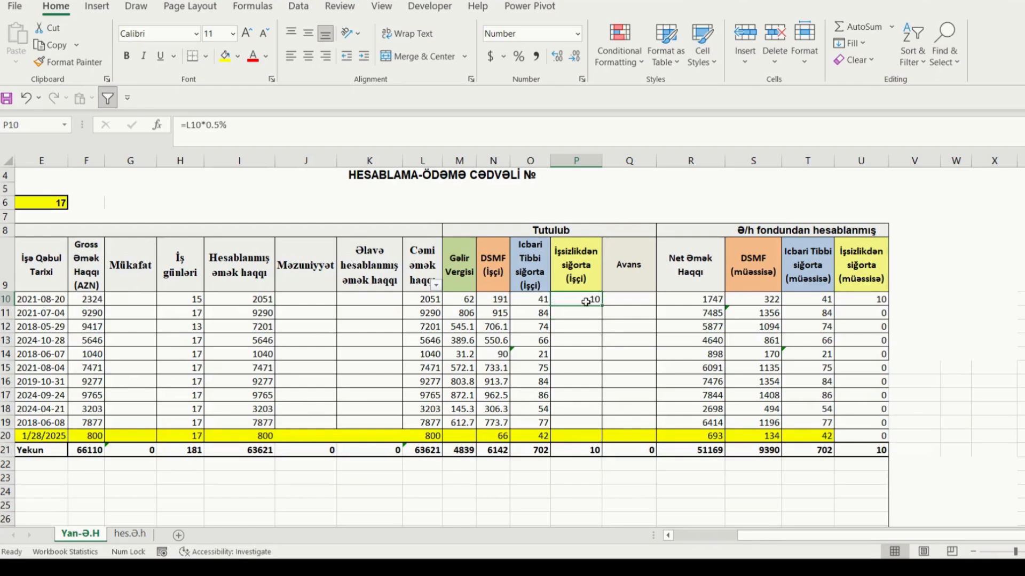
{"action": "left_click", "coordinate": [871, 297]}
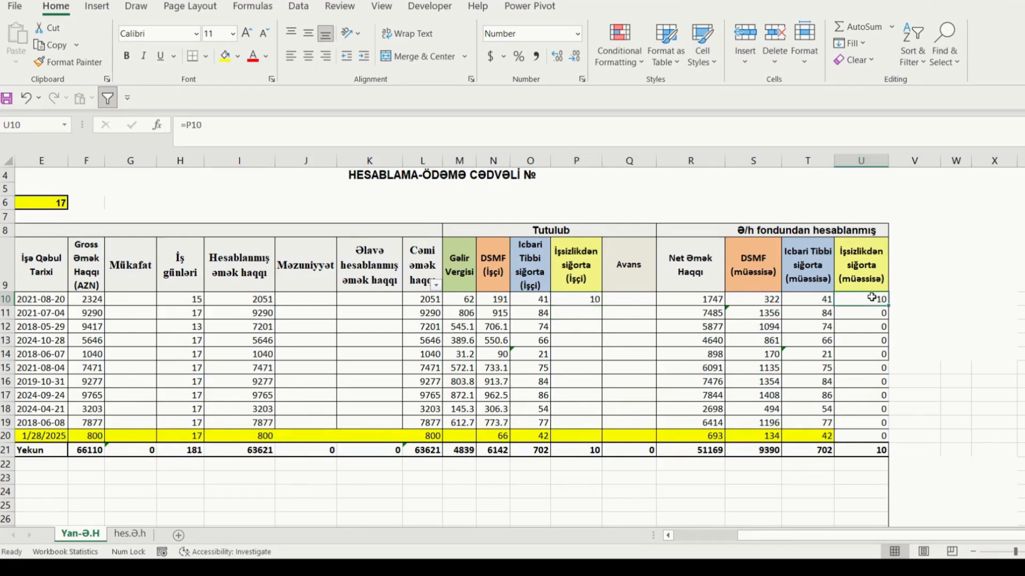
{"action": "left_click", "coordinate": [588, 297]}
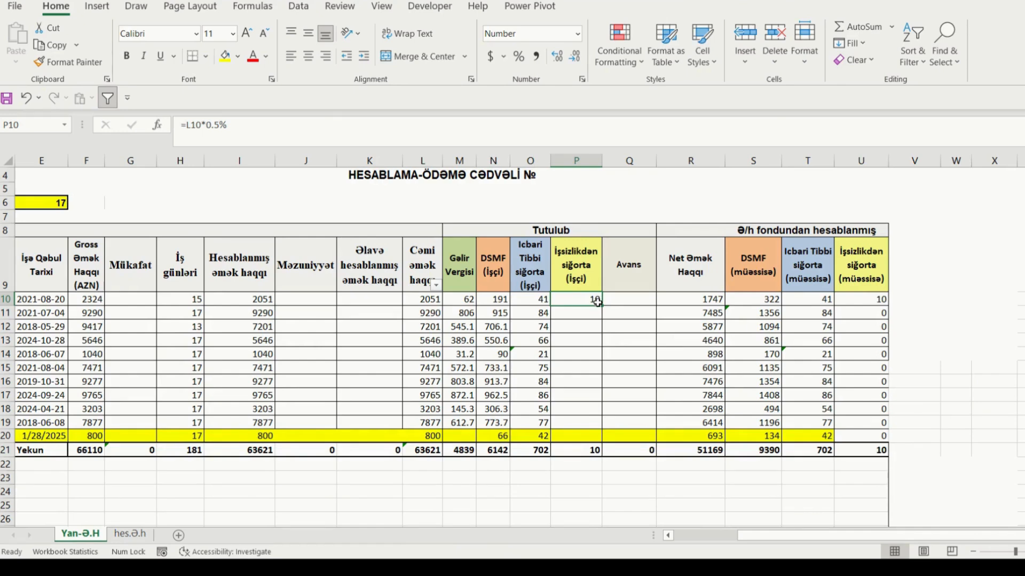
{"action": "left_click_drag", "start_coordinate": [600, 307], "coordinate": [598, 442]}
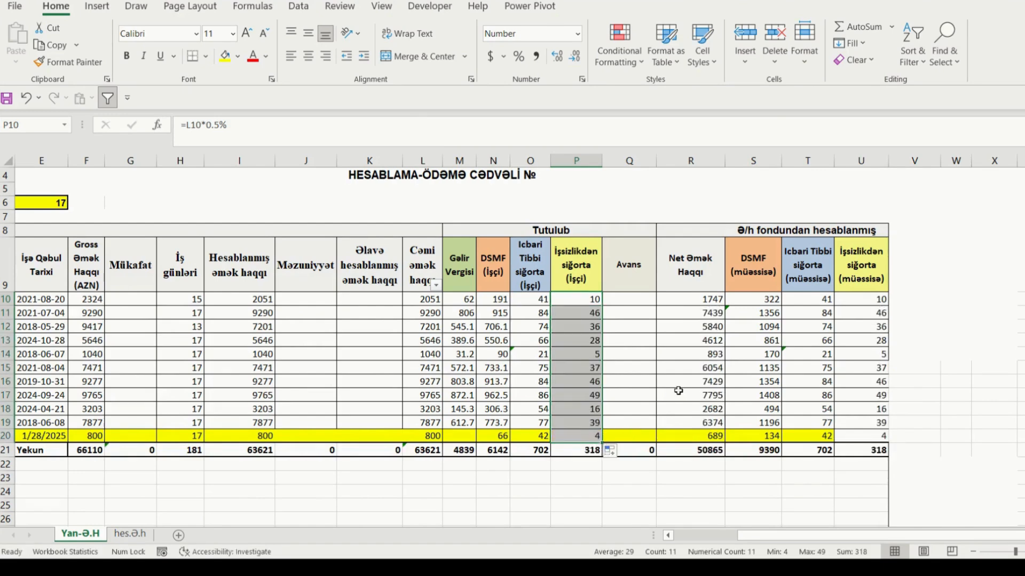
- Inspect the copied unemployment insurance formulas for employee and employer in rows 11 to 13 of columns P and U
{"action": "left_click", "coordinate": [640, 326]}
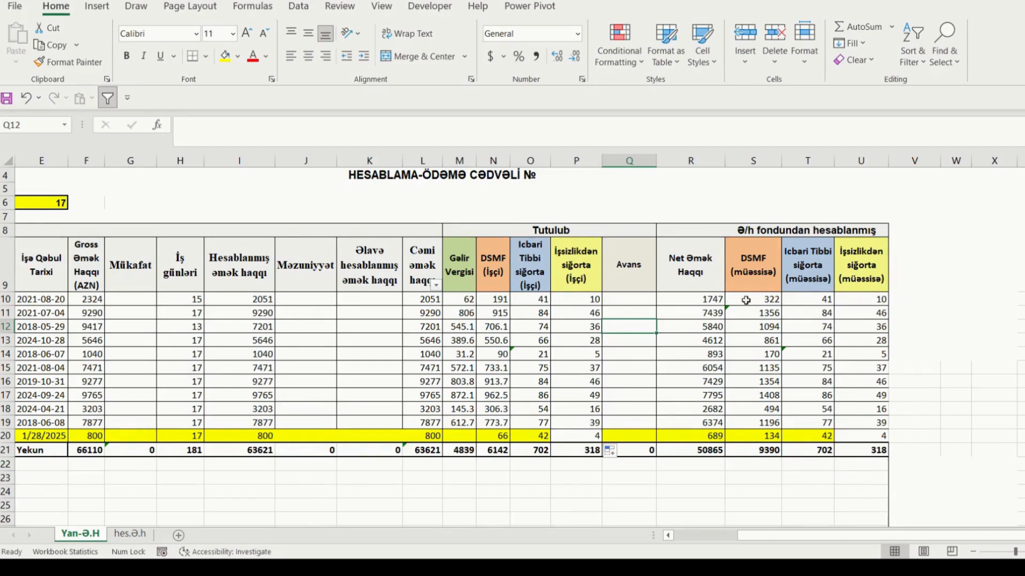
{"action": "left_click", "coordinate": [570, 311]}
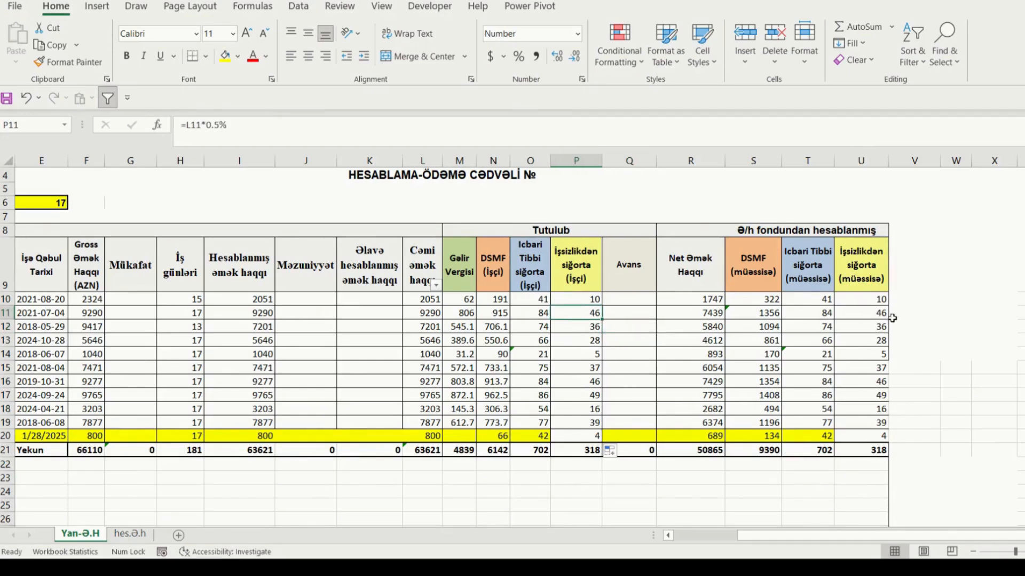
{"action": "left_click", "coordinate": [875, 312]}
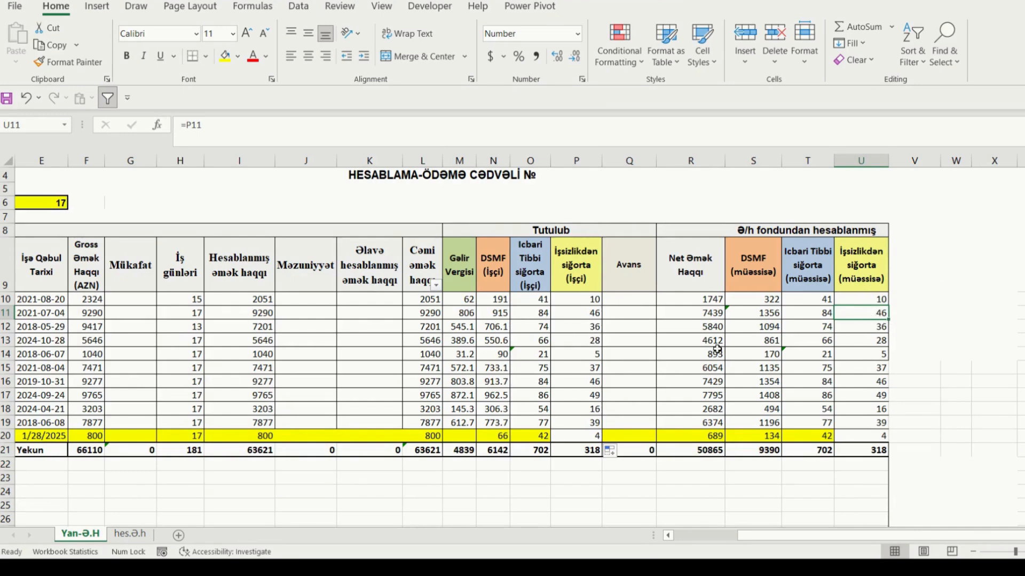
{"action": "double_click", "coordinate": [591, 311]}
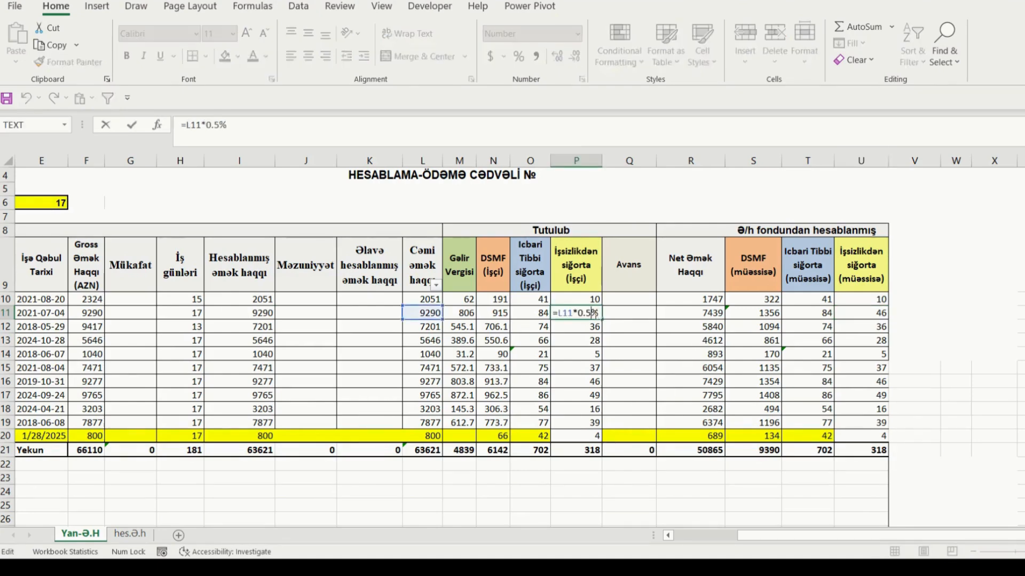
{"action": "left_click", "coordinate": [885, 316]}
{"action": "double_click", "coordinate": [885, 316]}
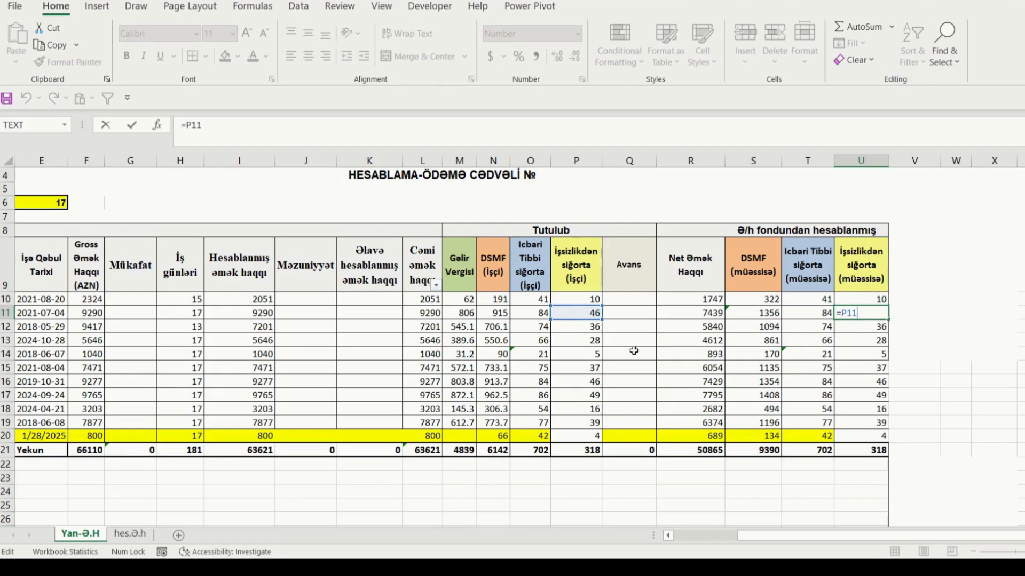
{"action": "left_click", "coordinate": [597, 328]}
{"action": "double_click", "coordinate": [597, 327]}
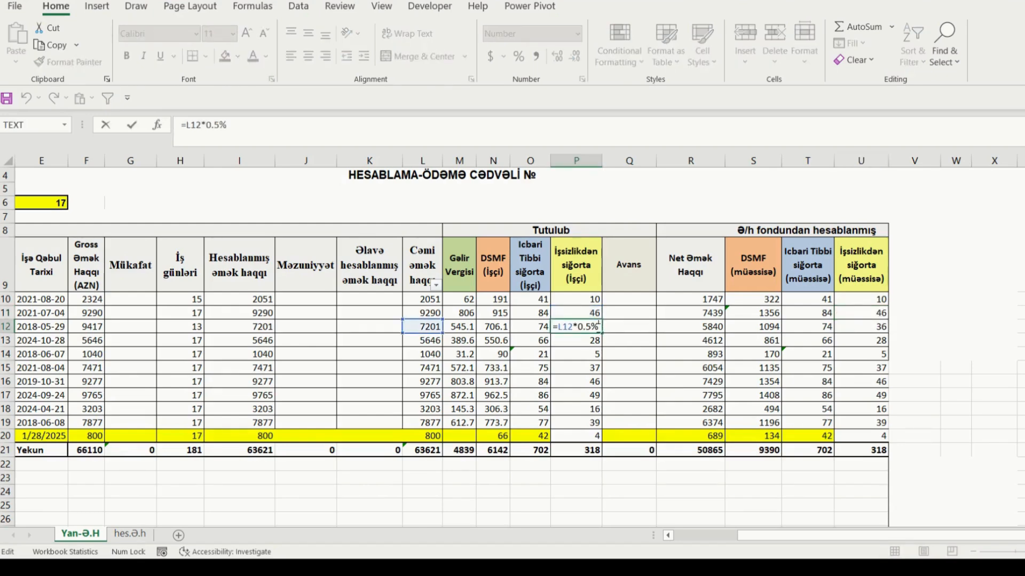
{"action": "double_click", "coordinate": [852, 327]}
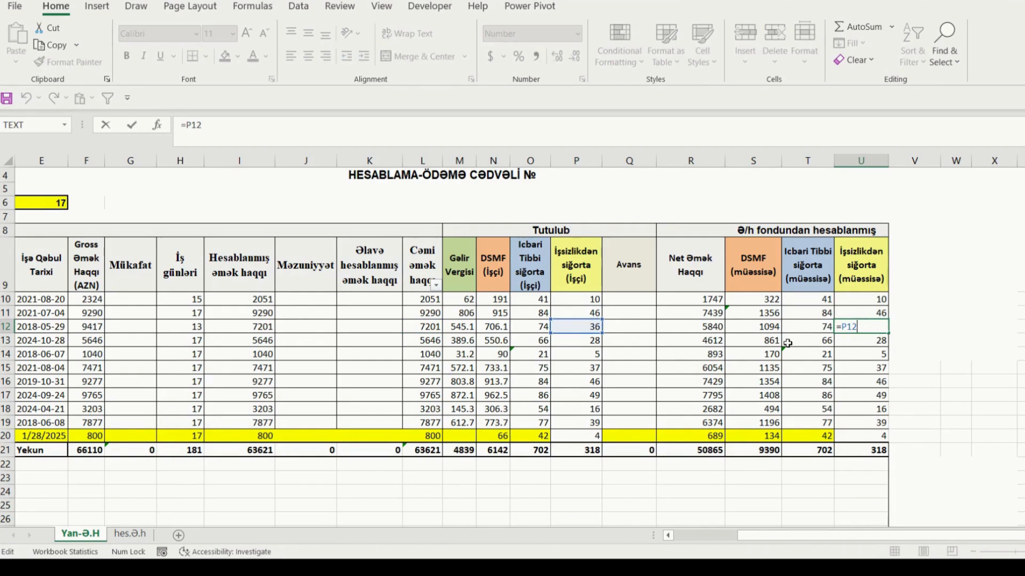
{"action": "left_click", "coordinate": [585, 342]}
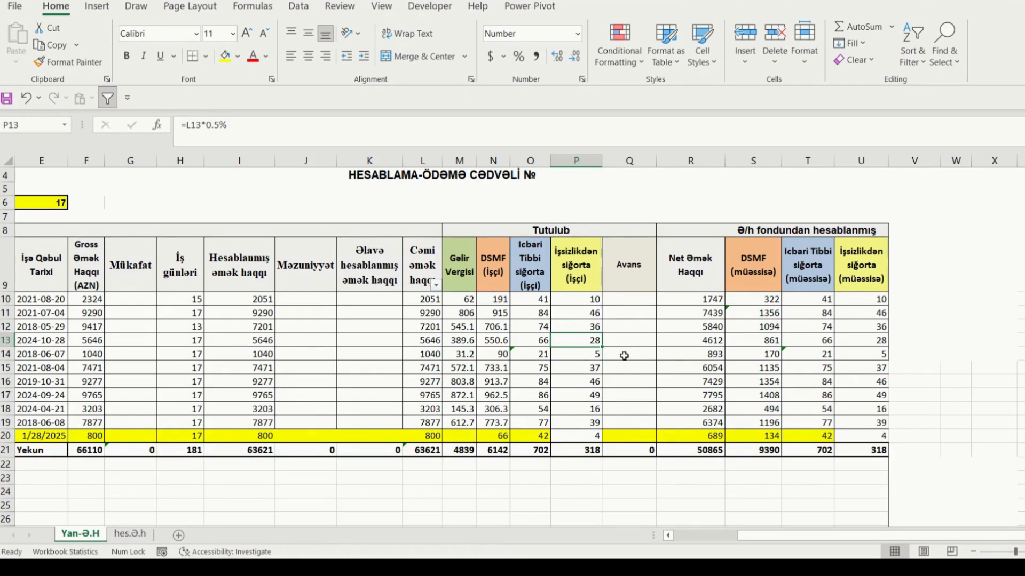
- Examine both unemployment insurance headers, the net salary formula in R10, and the first employee's name and gross salary
{"action": "left_click", "coordinate": [586, 269]}
{"action": "left_click", "coordinate": [877, 277]}
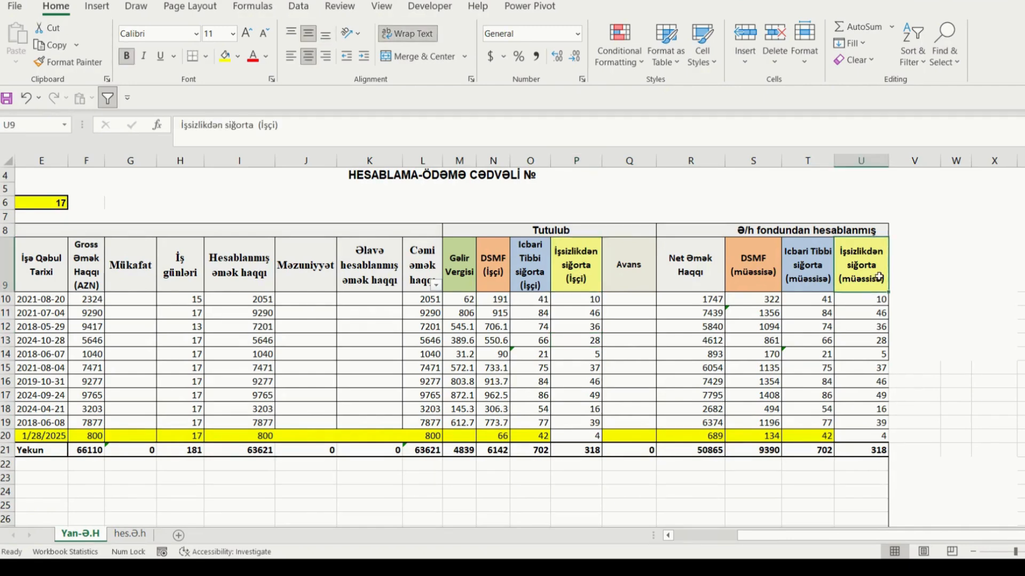
{"action": "left_click", "coordinate": [708, 301]}
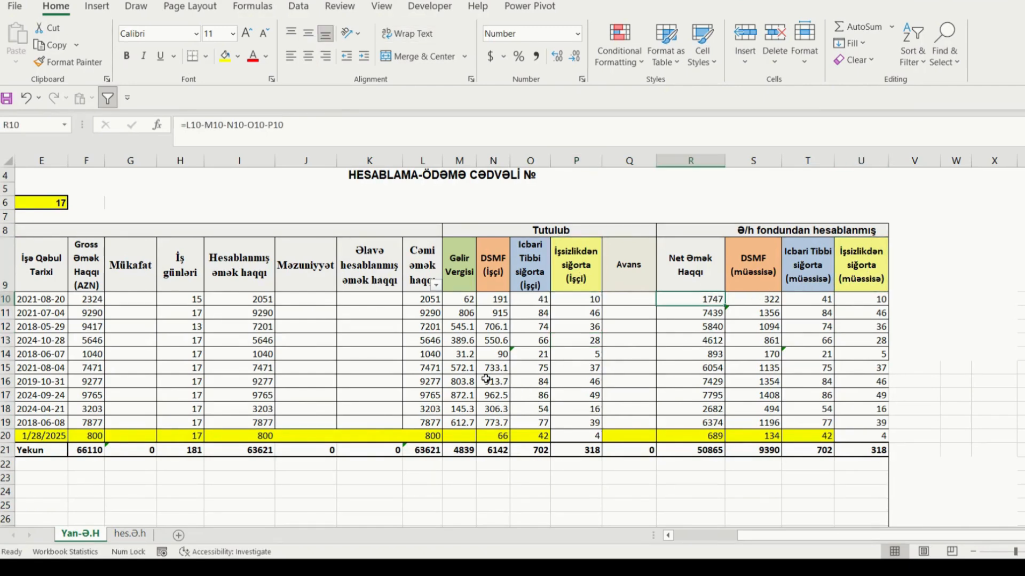
{"action": "left_click_drag", "start_coordinate": [801, 537], "coordinate": [753, 538]}
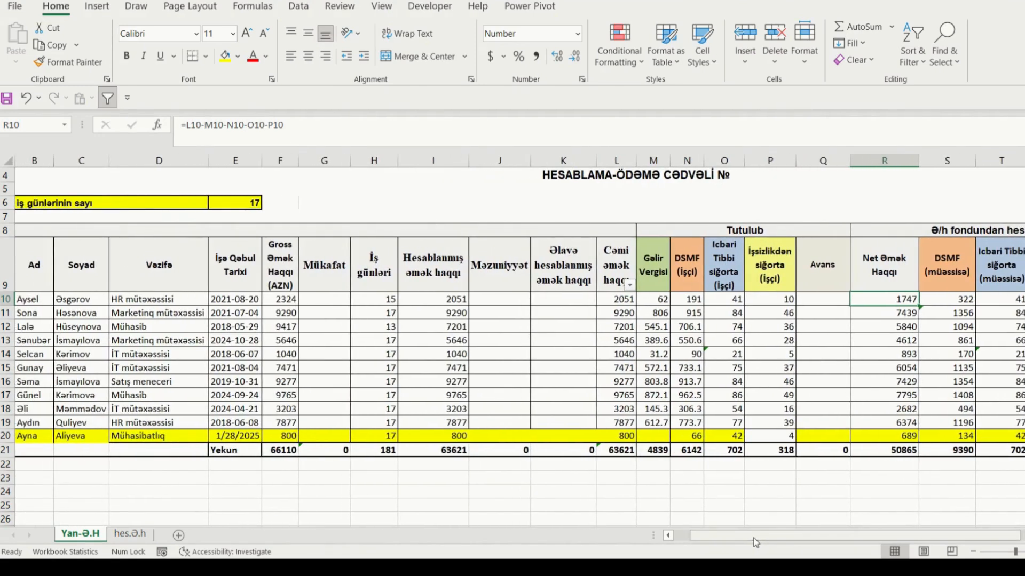
{"action": "left_click", "coordinate": [36, 300]}
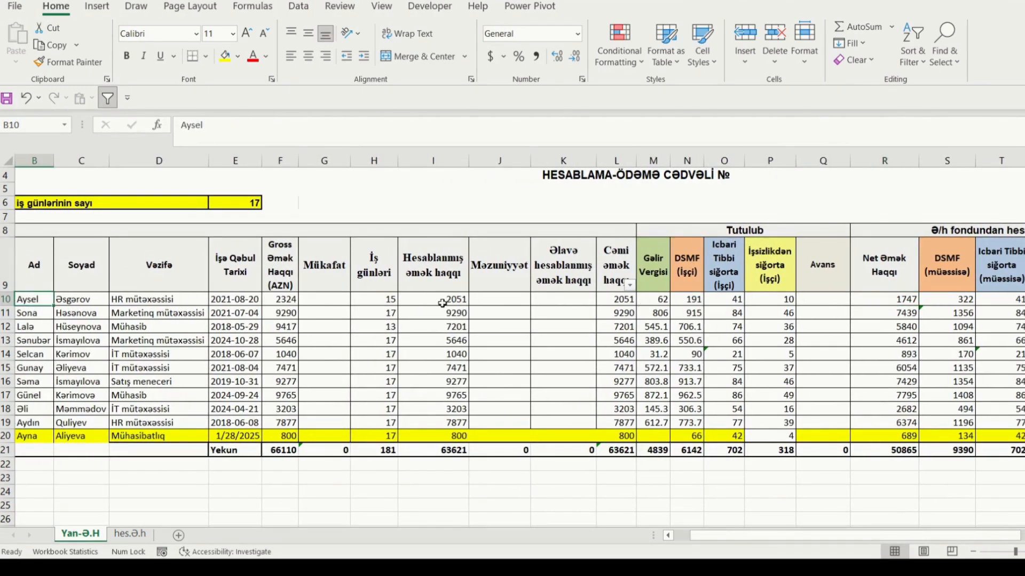
{"action": "left_click", "coordinate": [291, 299]}
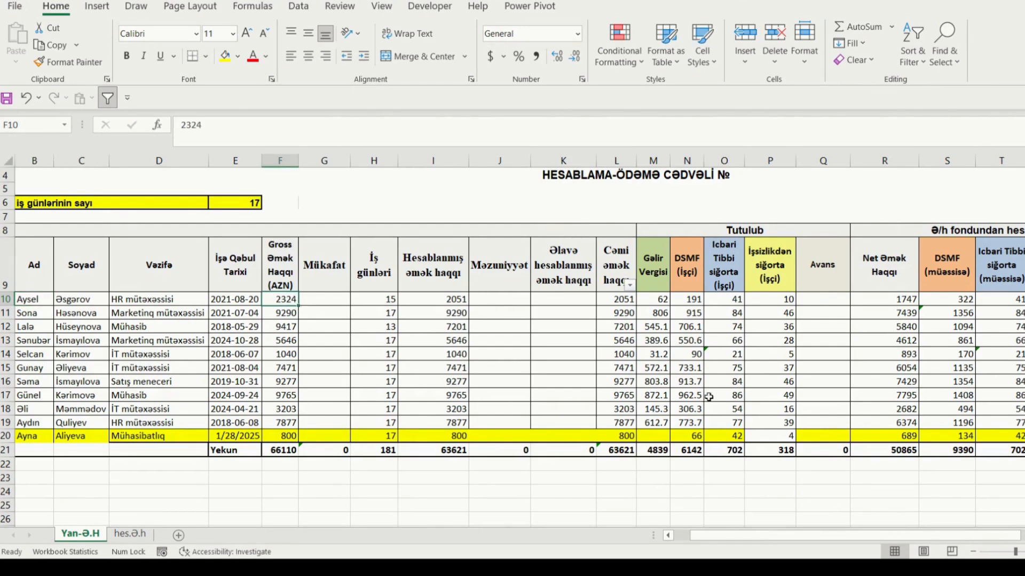
- Check the net salary in R10 against L10:P10 and highlight R10 with yellow fill
{"action": "left_click", "coordinate": [911, 300]}
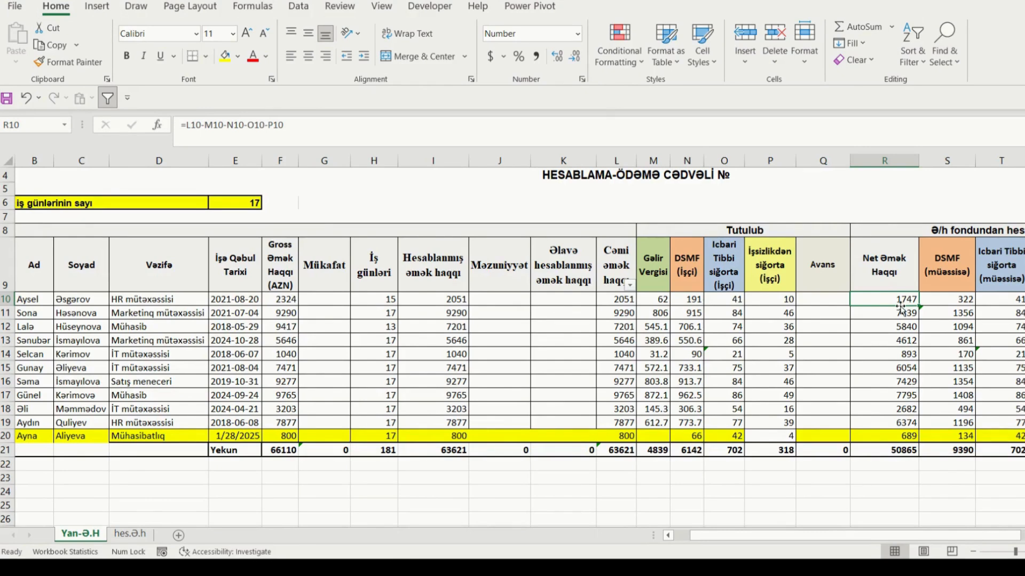
{"action": "left_click_drag", "start_coordinate": [613, 299], "coordinate": [754, 297]}
{"action": "left_click", "coordinate": [881, 298]}
{"action": "left_click", "coordinate": [224, 55]}
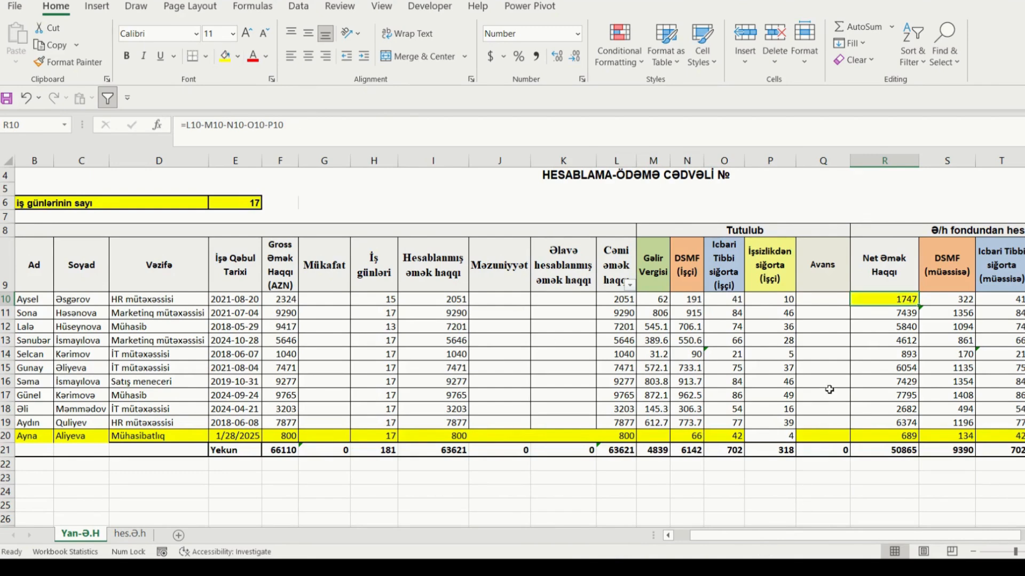
- Review the net salaries in R11:R20 alongside the gross and calculated salary columns for all employees
{"action": "left_click", "coordinate": [871, 355]}
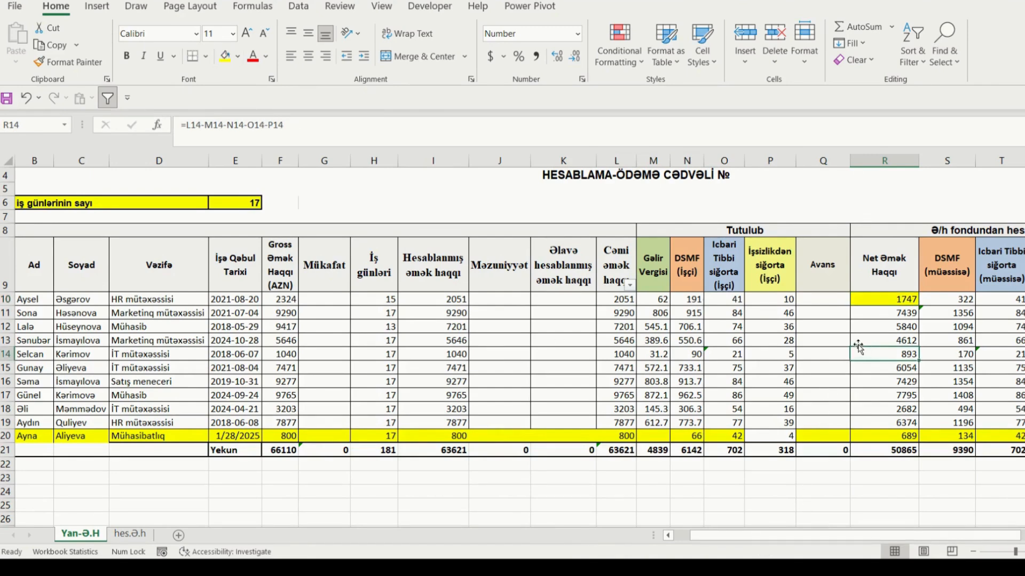
{"action": "left_click_drag", "start_coordinate": [905, 309], "coordinate": [907, 438]}
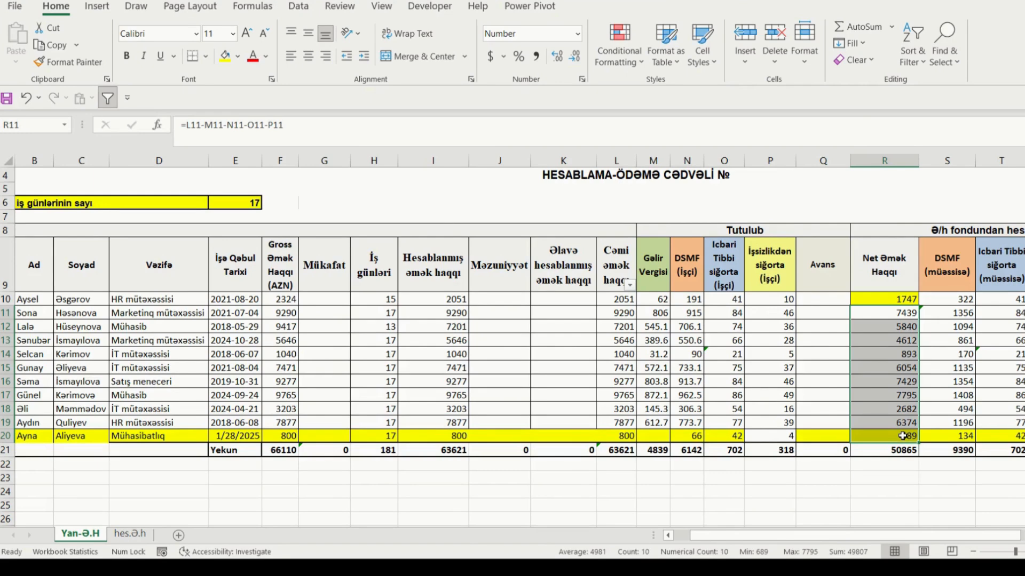
{"action": "left_click", "coordinate": [445, 321]}
{"action": "left_click", "coordinate": [286, 263]}
{"action": "left_click_drag", "start_coordinate": [286, 262], "coordinate": [290, 442]}
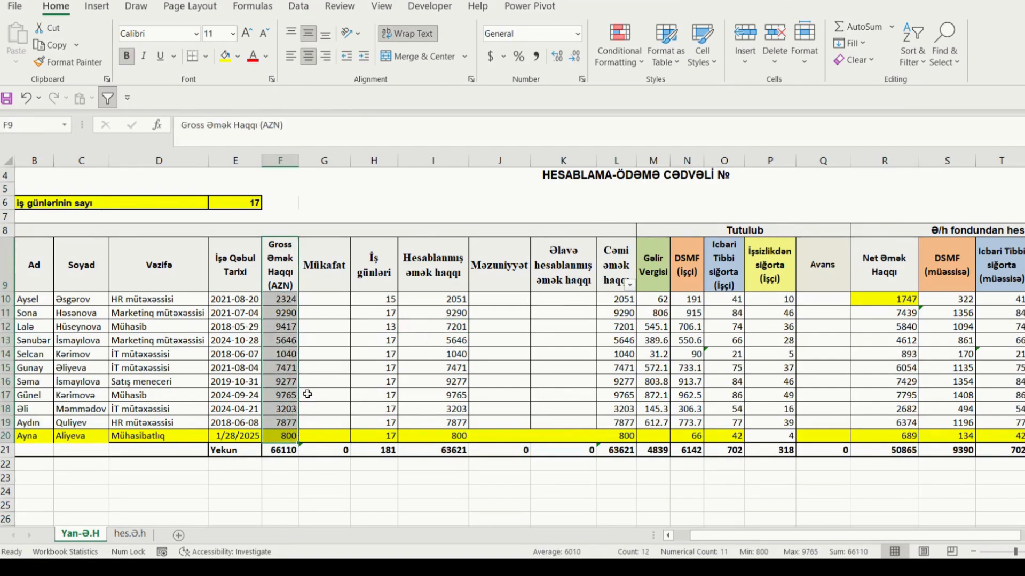
{"action": "left_click_drag", "start_coordinate": [435, 255], "coordinate": [450, 435]}
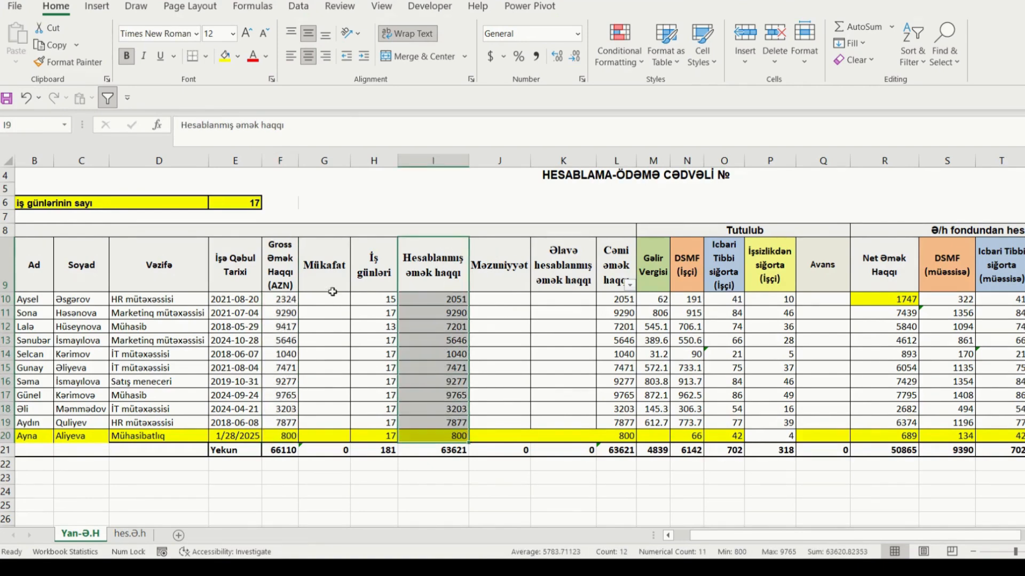
- Examine the bonus, working days and vacation columns and the total salary formulas in L10 and L11
{"action": "left_click", "coordinate": [321, 280]}
{"action": "left_click", "coordinate": [389, 291]}
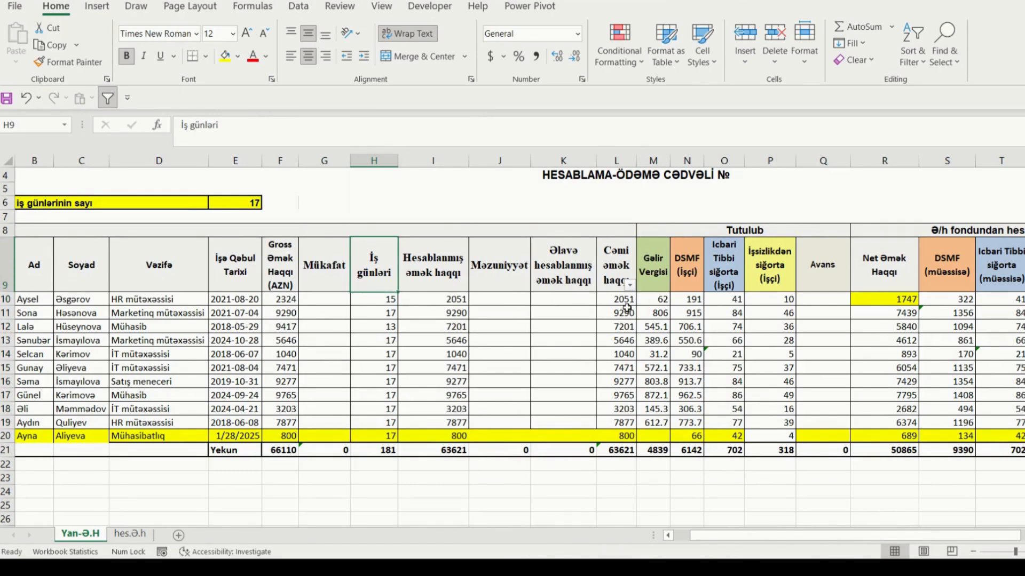
{"action": "left_click", "coordinate": [485, 298]}
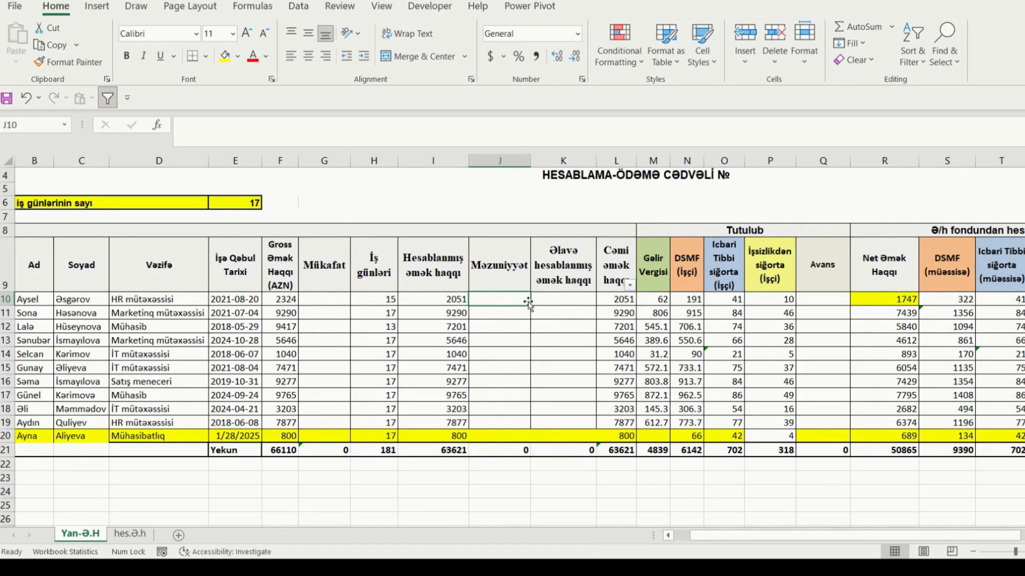
{"action": "left_click", "coordinate": [614, 303]}
{"action": "left_click", "coordinate": [462, 313]}
{"action": "left_click", "coordinate": [622, 314]}
{"action": "left_click", "coordinate": [625, 297]}
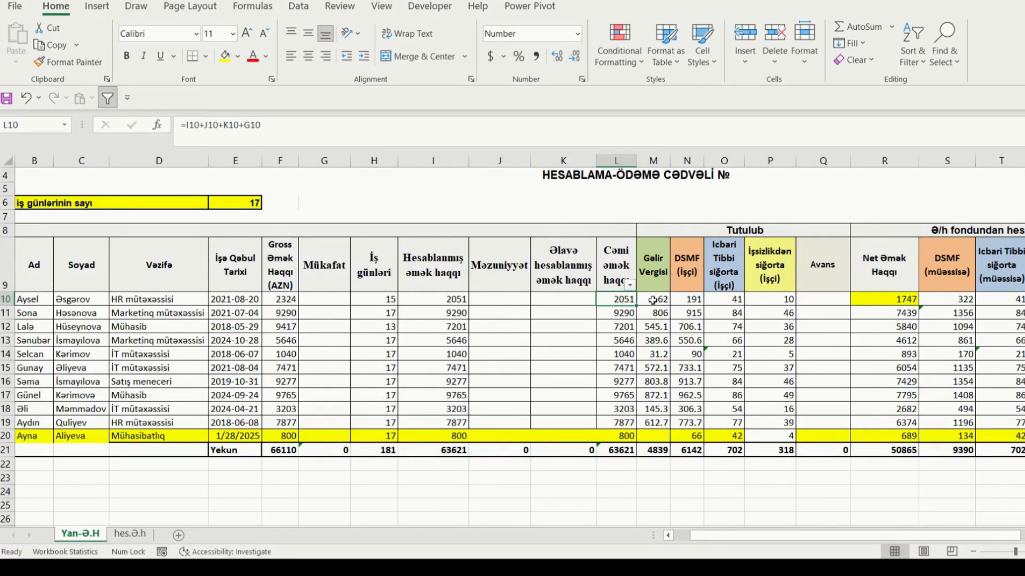
- Examine the first employee's deductions in M10:P10 and the net salary formula in R10 with its header
{"action": "left_click_drag", "start_coordinate": [652, 300], "coordinate": [773, 300]}
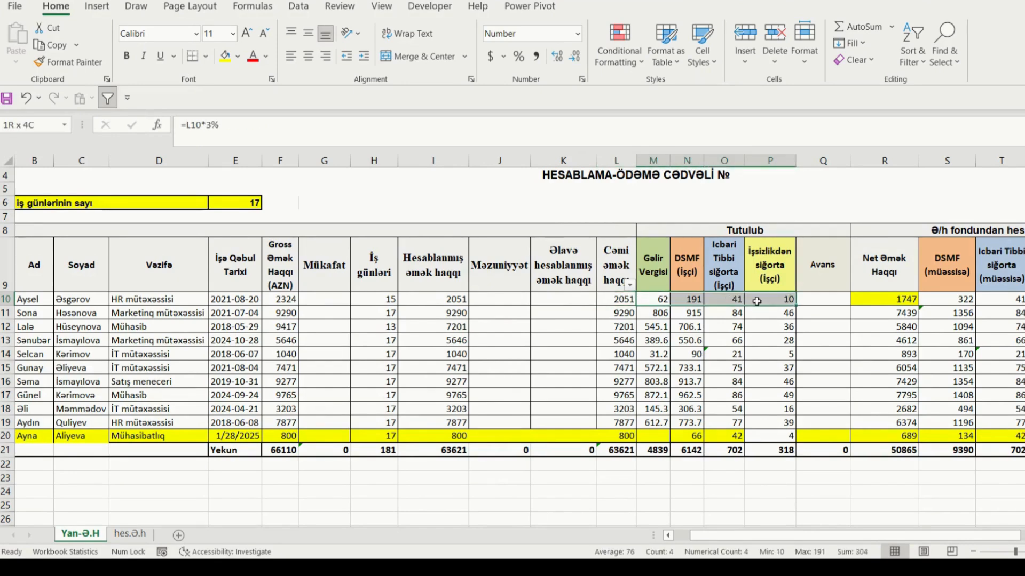
{"action": "left_click", "coordinate": [879, 300]}
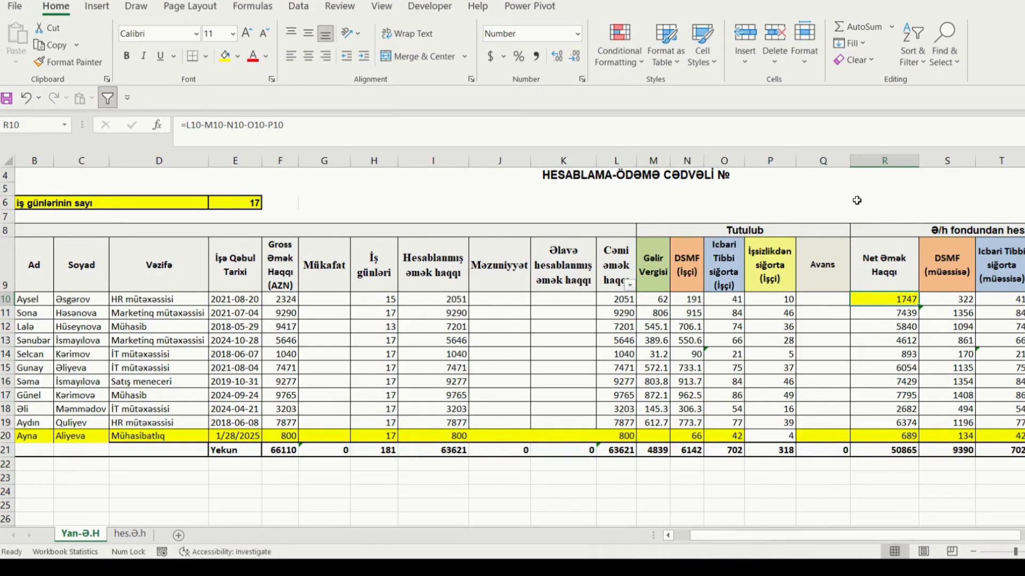
{"action": "mouse_move", "coordinate": [894, 306]}
{"action": "left_mouse_down"}
{"action": "mouse_move", "coordinate": [900, 388]}
{"action": "mouse_move", "coordinate": [898, 298]}
{"action": "left_mouse_up"}
{"action": "left_click", "coordinate": [890, 268]}
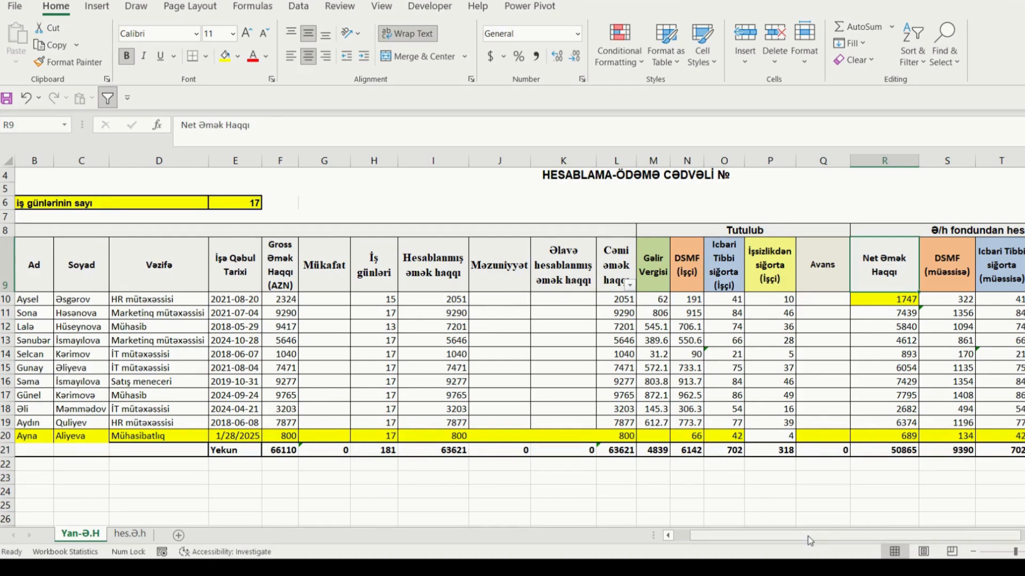
- Inspect the employer's DSMF formula in S10 and its column total in S21
{"action": "left_click_drag", "start_coordinate": [810, 540], "coordinate": [859, 537]}
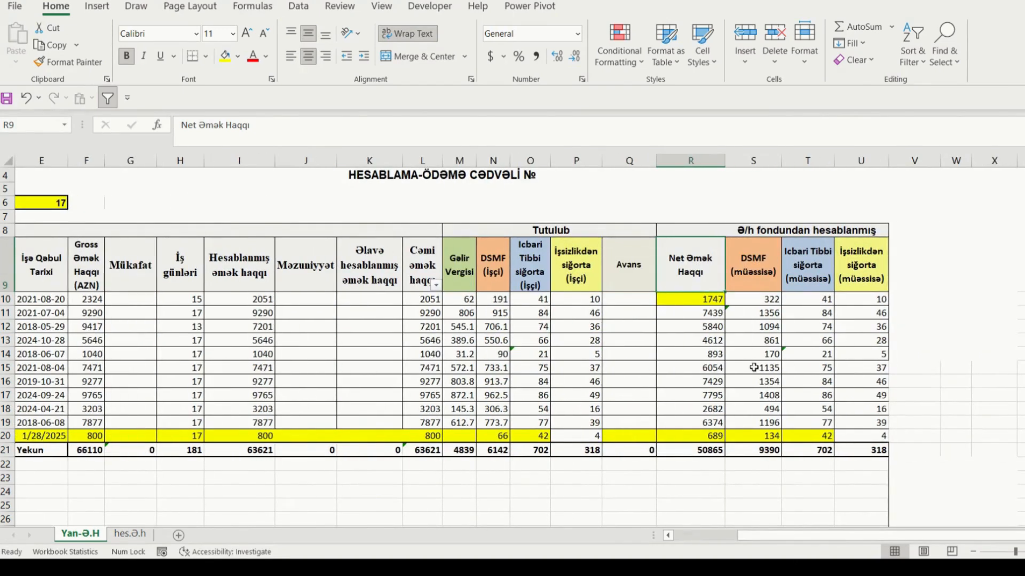
{"action": "left_click", "coordinate": [755, 300]}
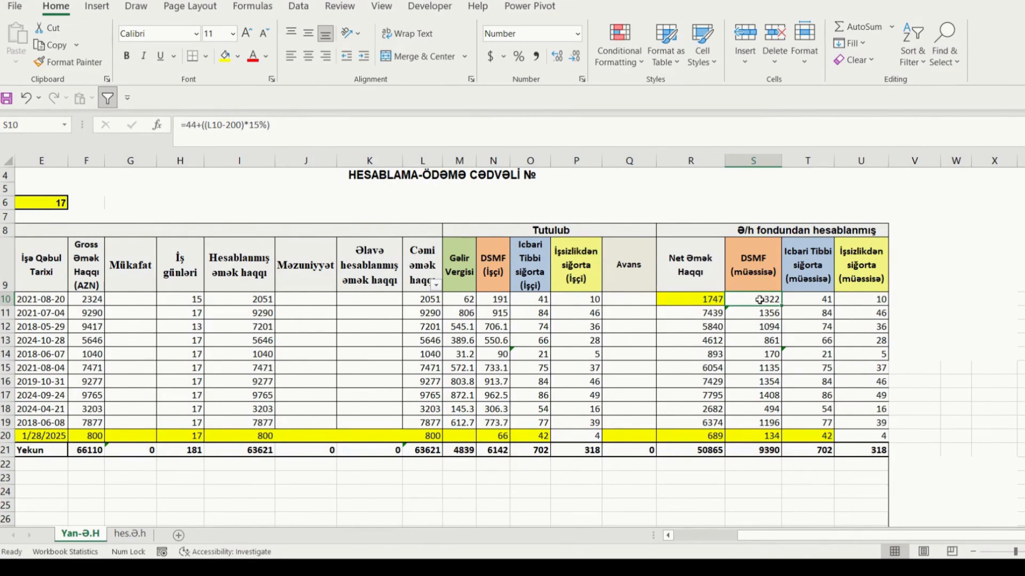
{"action": "left_click_drag", "start_coordinate": [804, 539], "coordinate": [838, 550]}
{"action": "left_click", "coordinate": [769, 451]}
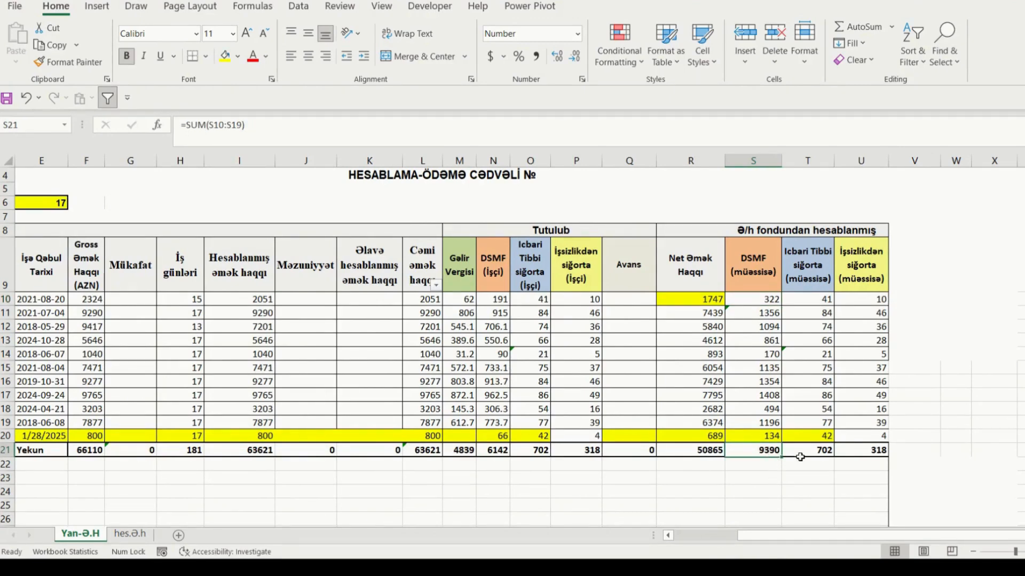
- Inspect the row 21 totals for medical and unemployment insurance, net salary, employer contributions in S21:U21 and total salary in L21
{"action": "left_click", "coordinate": [822, 454]}
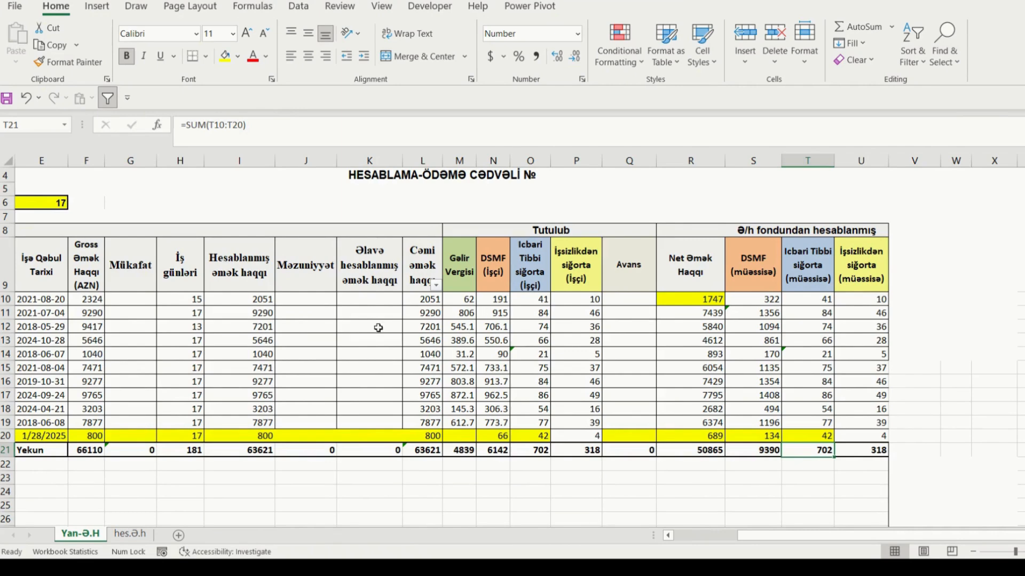
{"action": "left_click", "coordinate": [544, 453]}
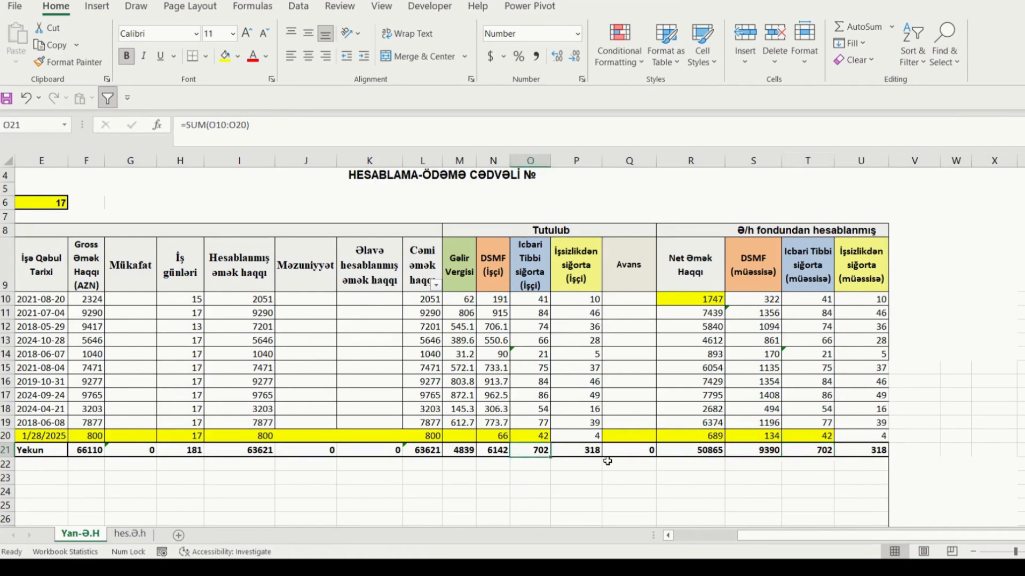
{"action": "left_click", "coordinate": [873, 453]}
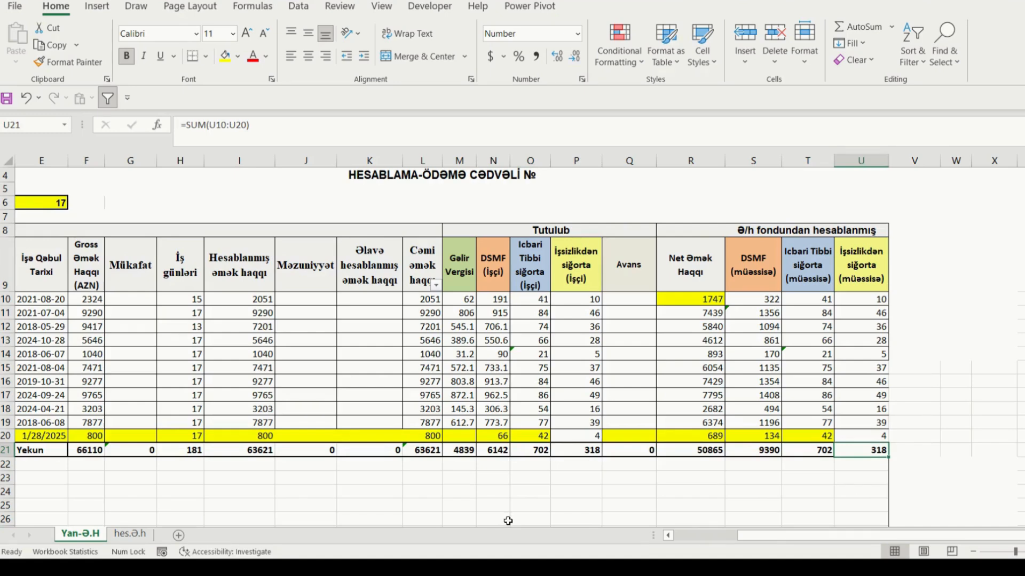
{"action": "left_click", "coordinate": [704, 450]}
{"action": "left_click_drag", "start_coordinate": [746, 452], "coordinate": [871, 450]}
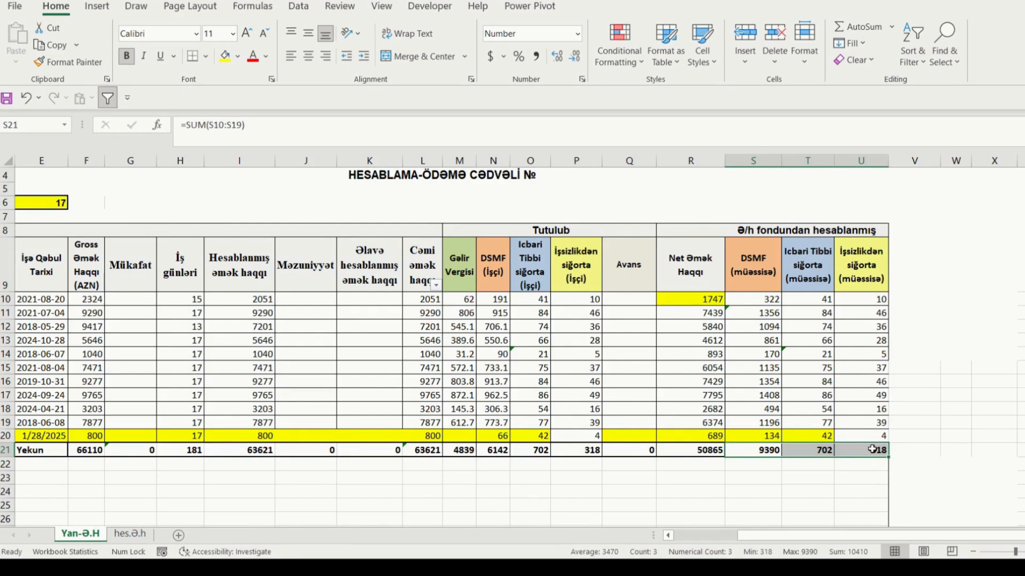
{"action": "left_click", "coordinate": [426, 449]}
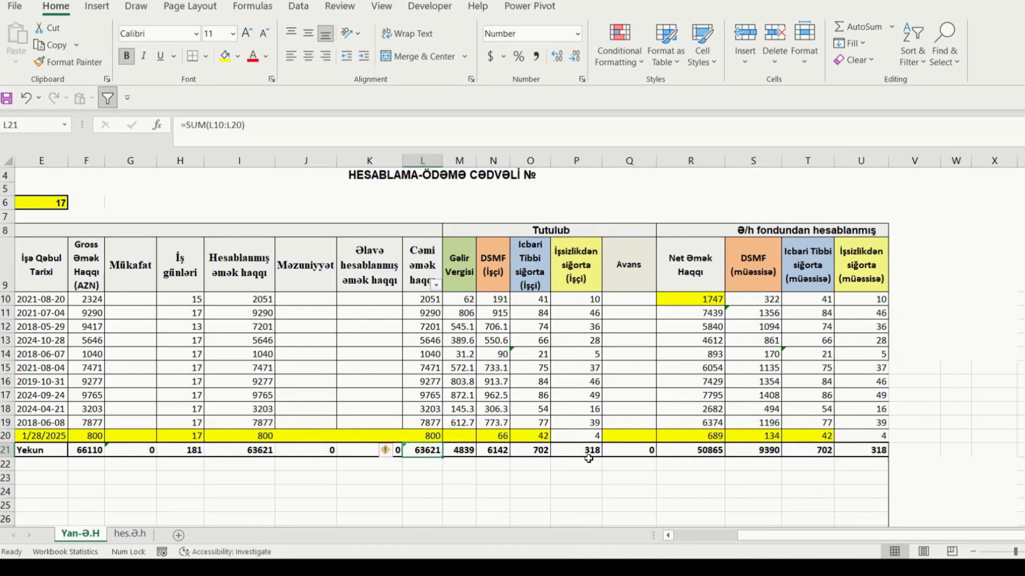